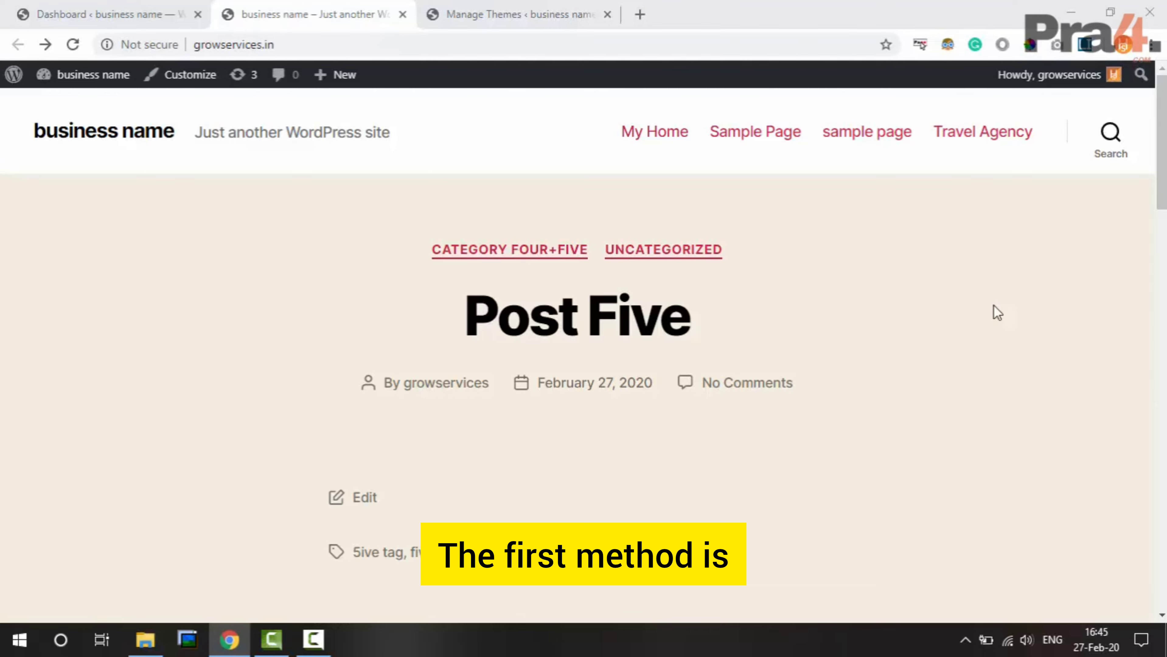
From the dashboard's installed themes page, open the customizer for the active Twenty Twenty theme
scroll(811, 216, "down", 15)
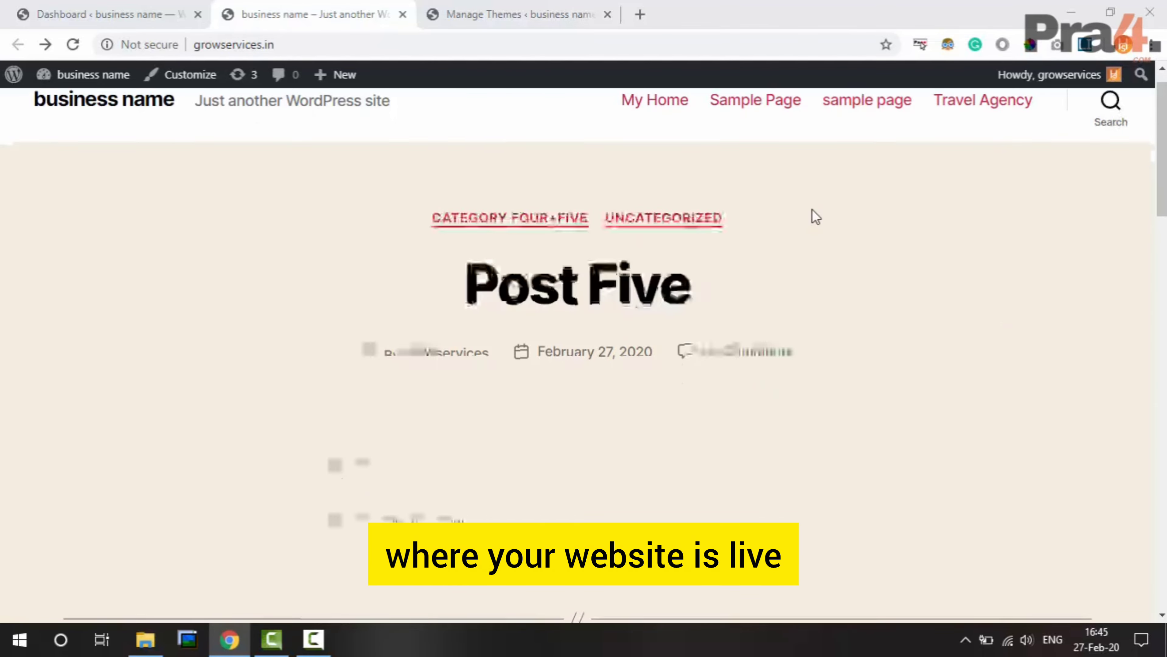
scroll(811, 216, "up", 10)
scroll(811, 210, "up", 4)
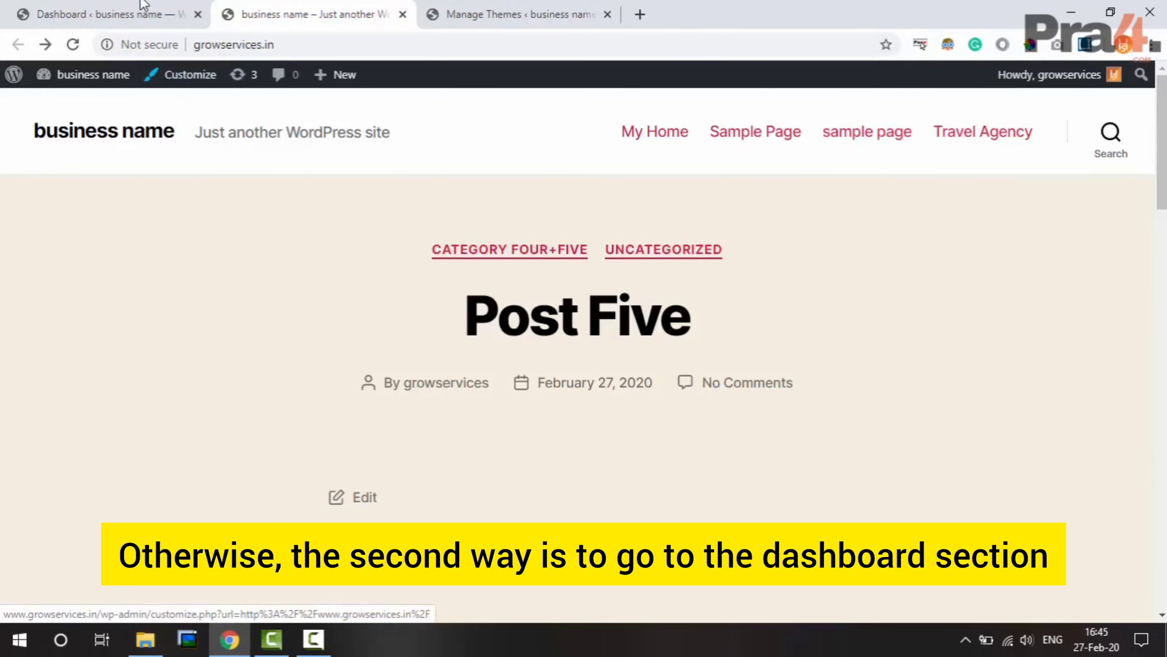
left_click(113, 10)
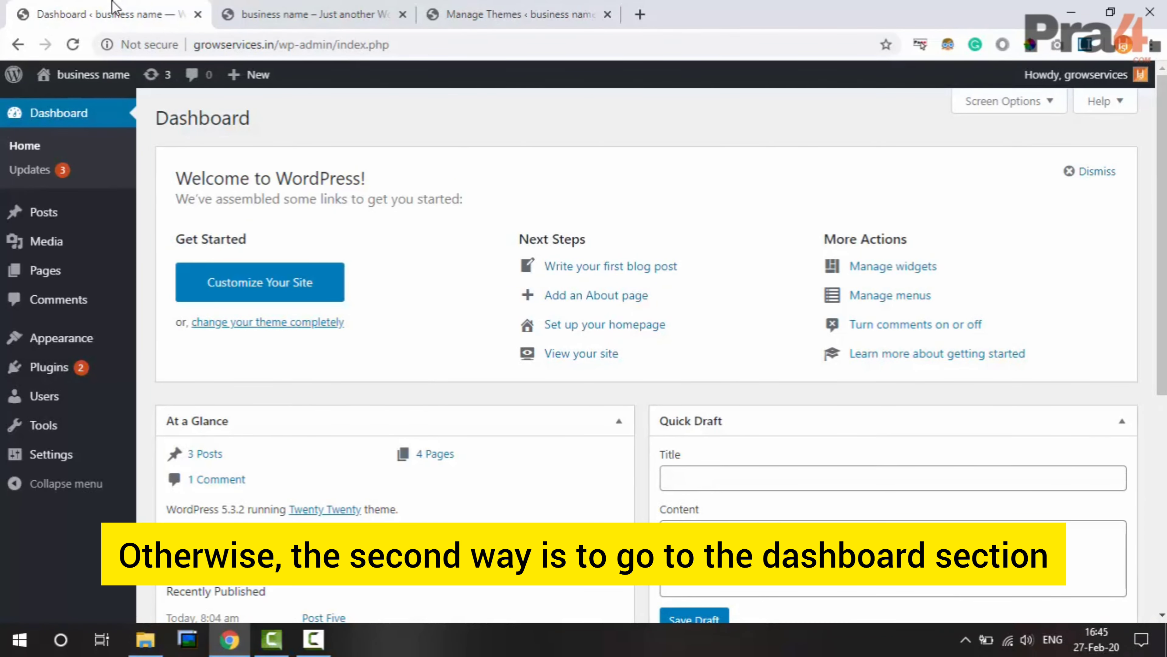
mouse_move(86, 339)
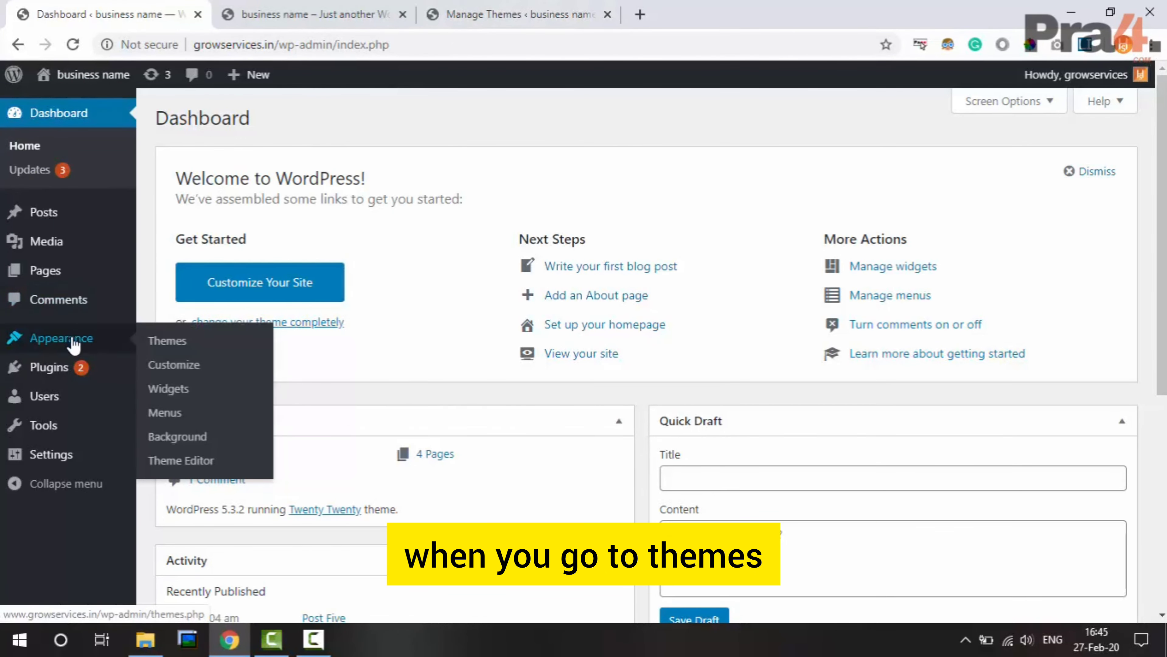
left_click(166, 342)
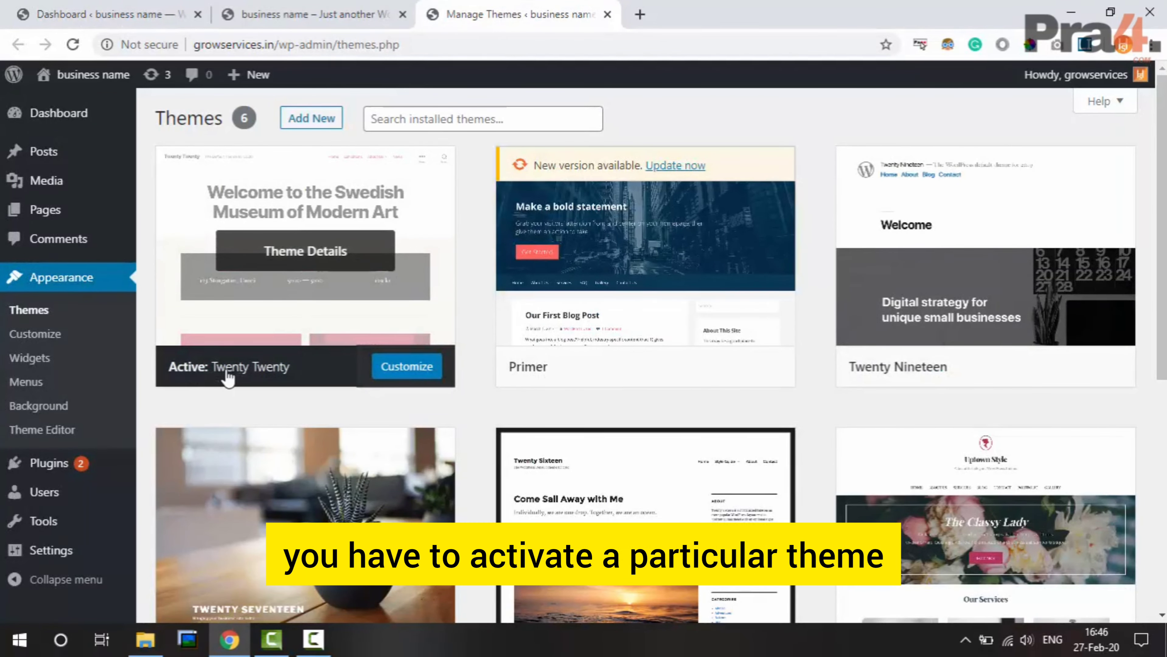
left_click(413, 368)
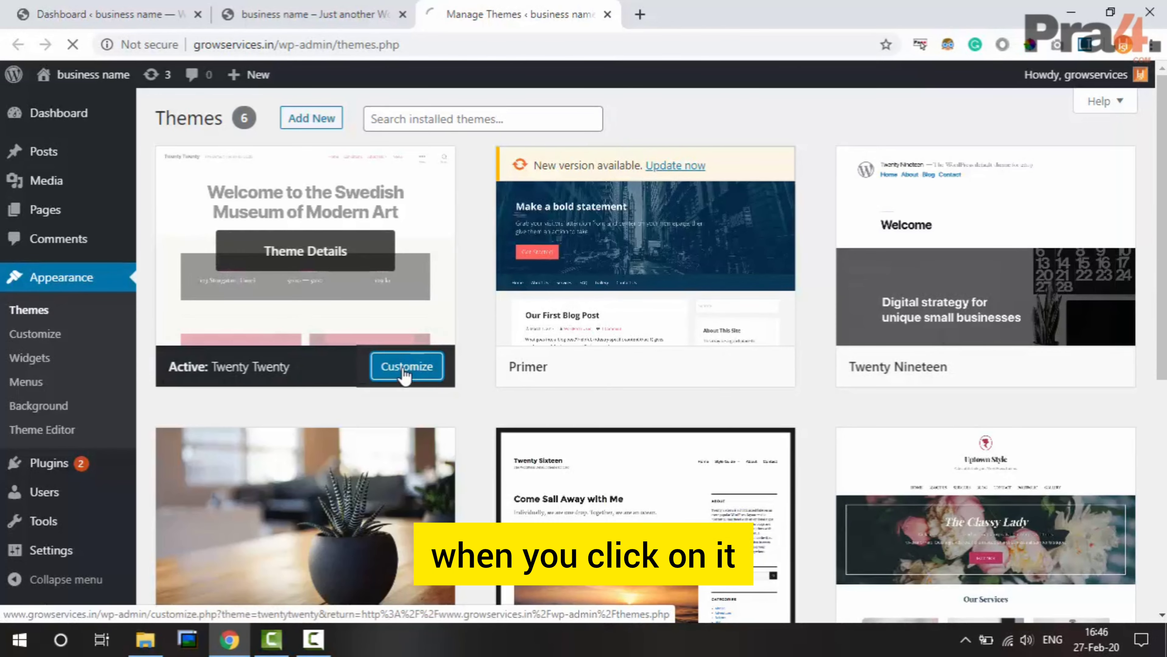
Close the dashboard page and the live site page, leaving only the customizer open in the browser
left_click(313, 8)
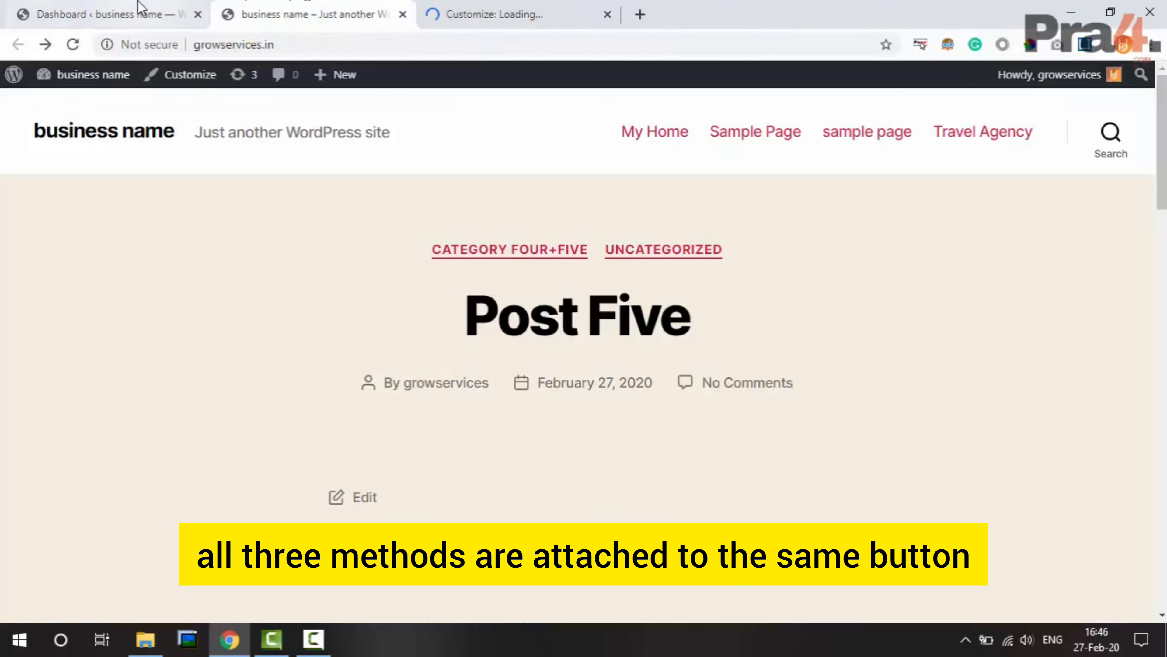
left_click(140, 10)
left_click(335, 10)
left_click(198, 16)
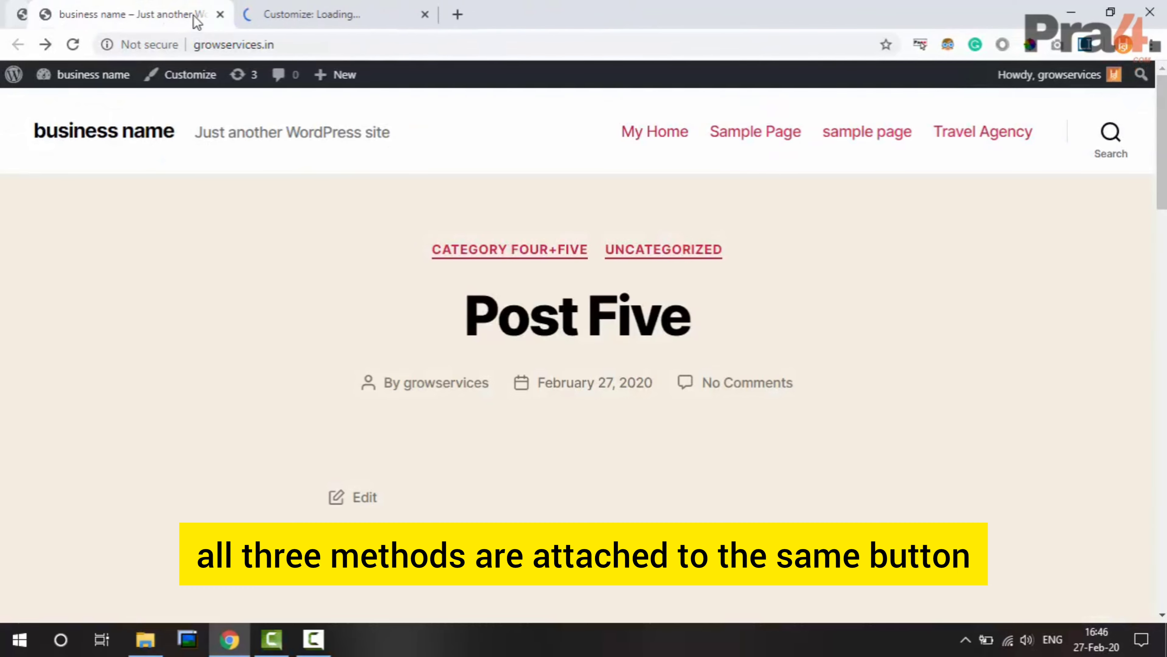
left_click(198, 15)
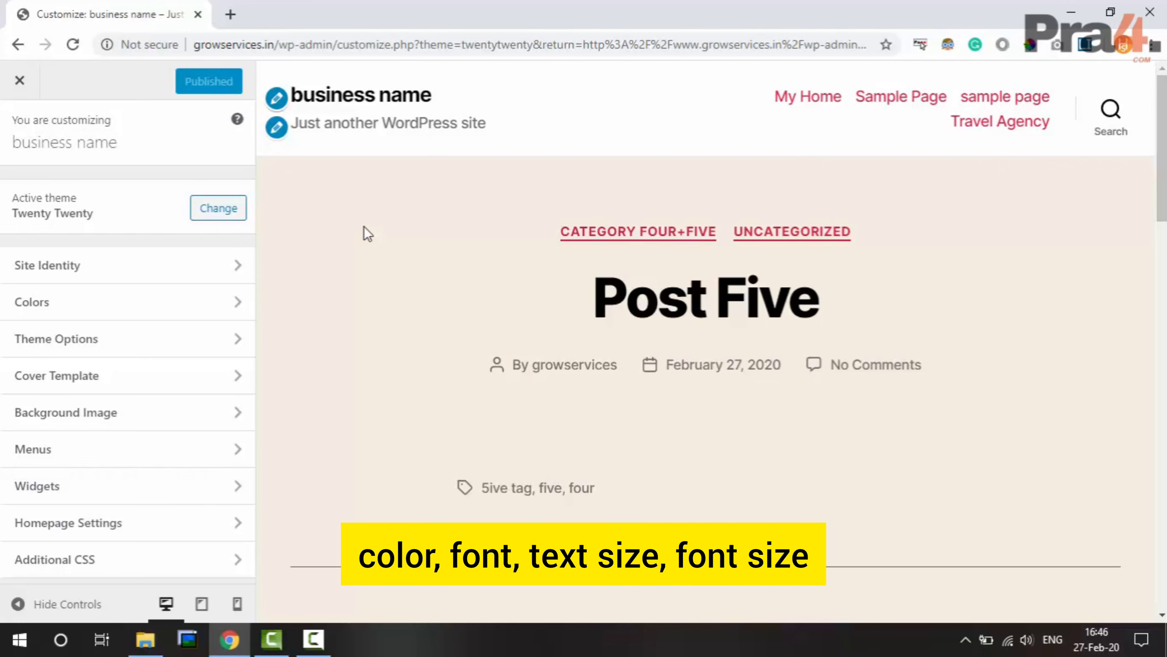
Open the customizer's theme browser and look over the installed themes offered for live preview
scroll(369, 307, "down", 6)
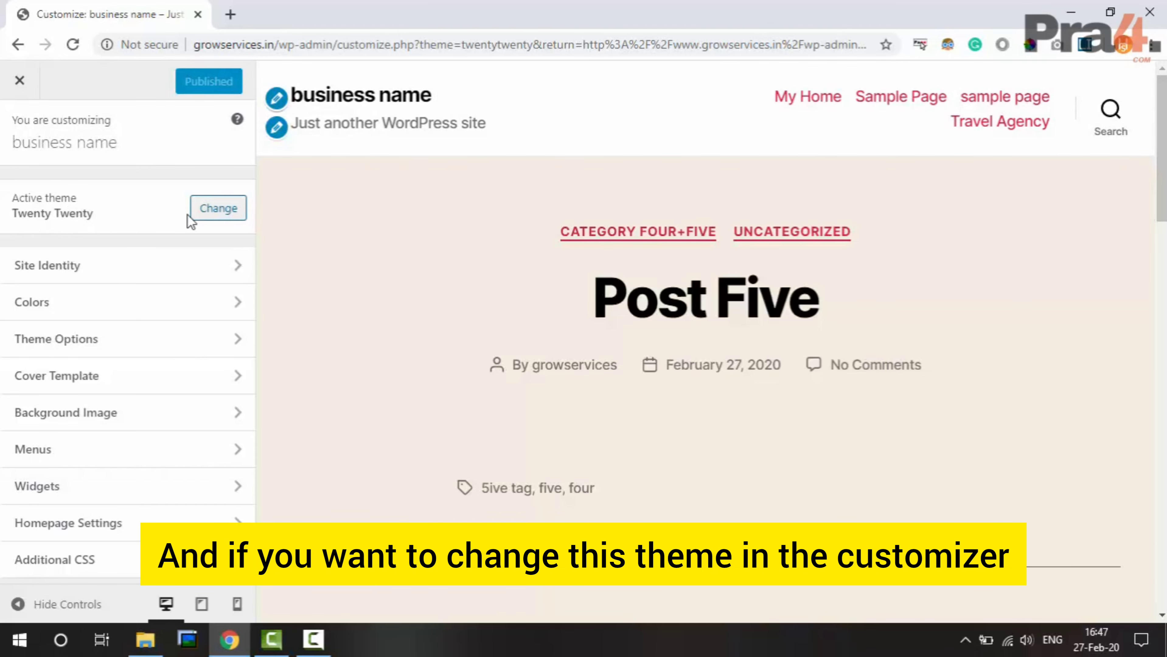
left_click(216, 212)
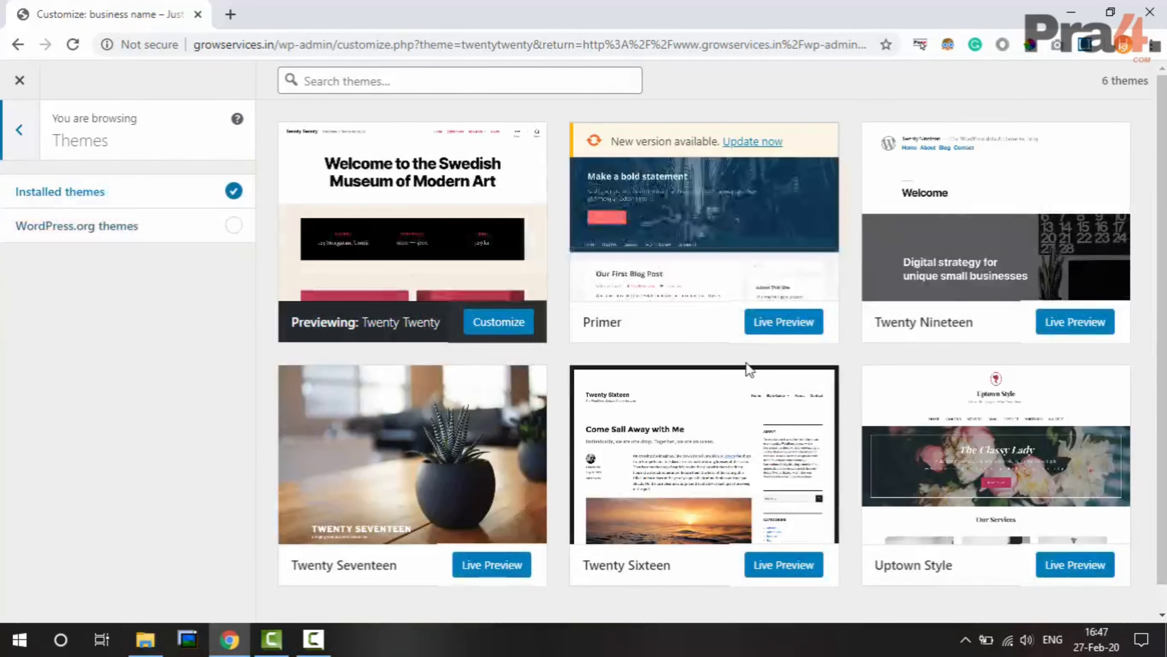
scroll(721, 380, "down", 1)
scroll(718, 379, "up", 1)
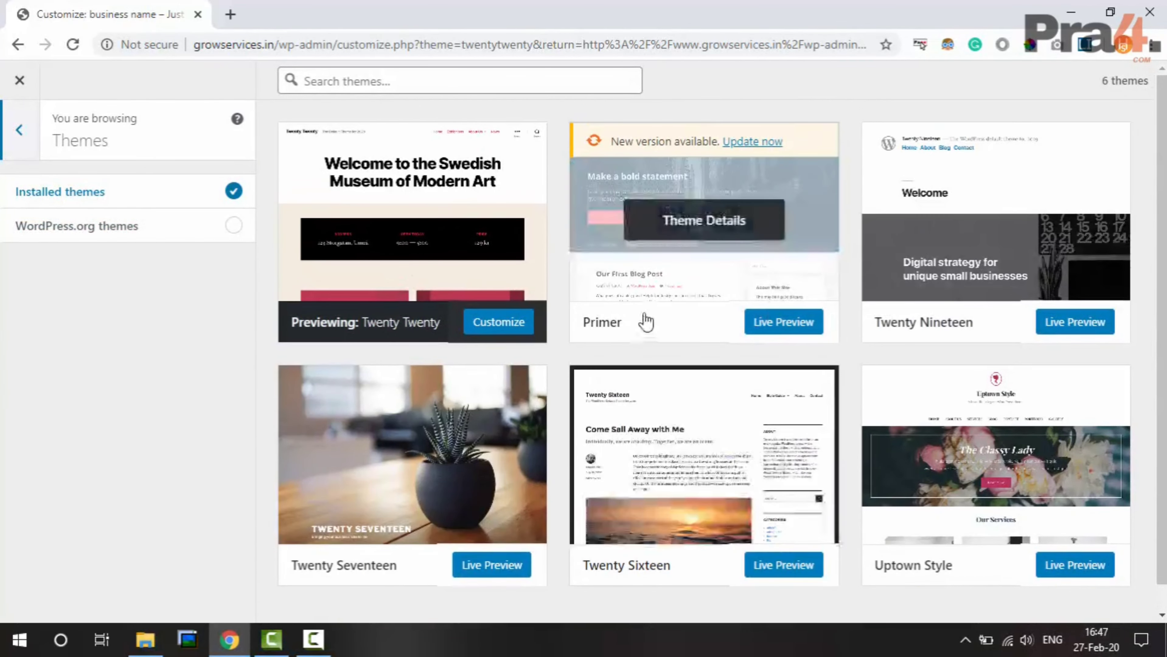
Open the WordPress dashboard separately from the customizer and go to the page for adding new themes
right_click(138, 9)
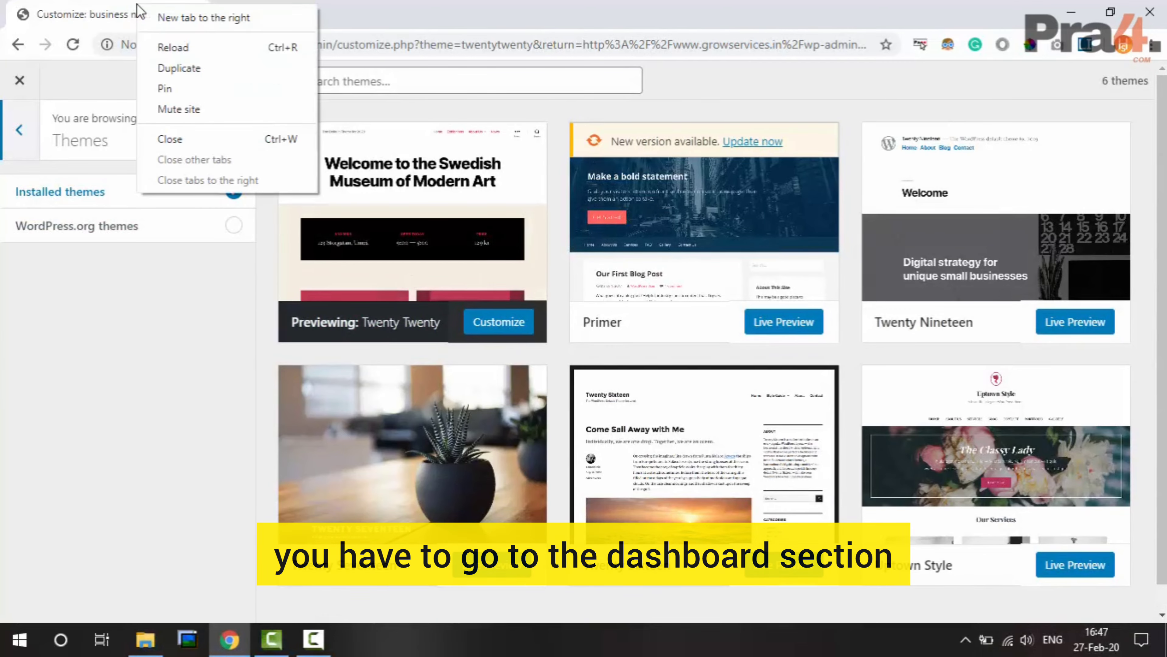
key("Escape")
left_click(230, 14)
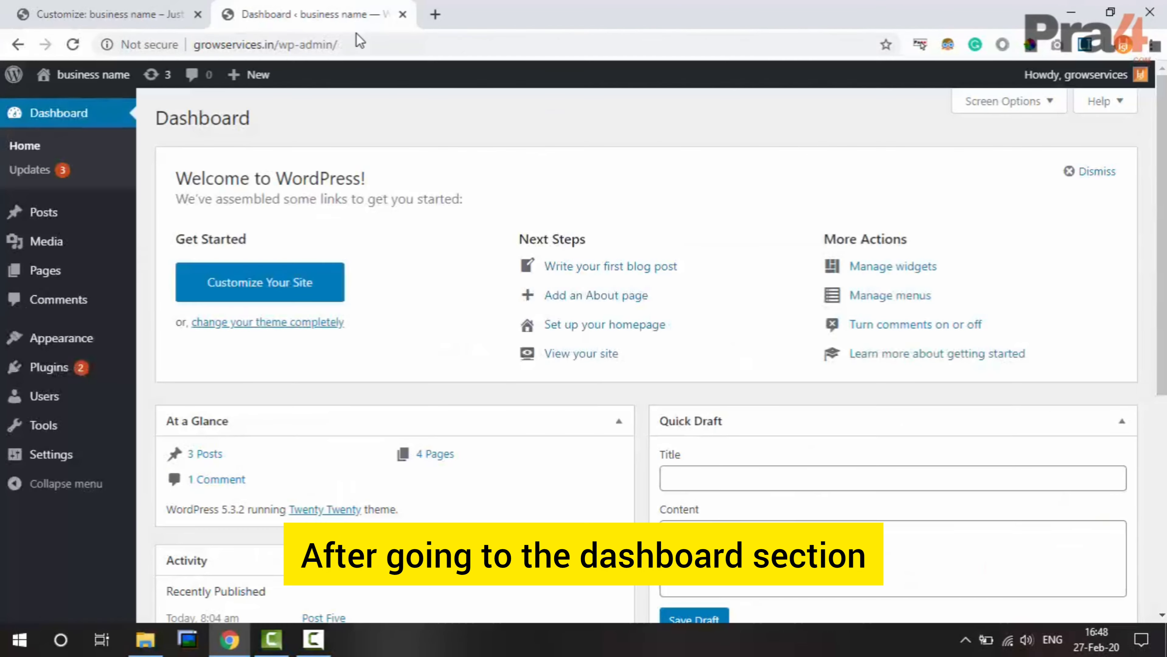
mouse_move(122, 343)
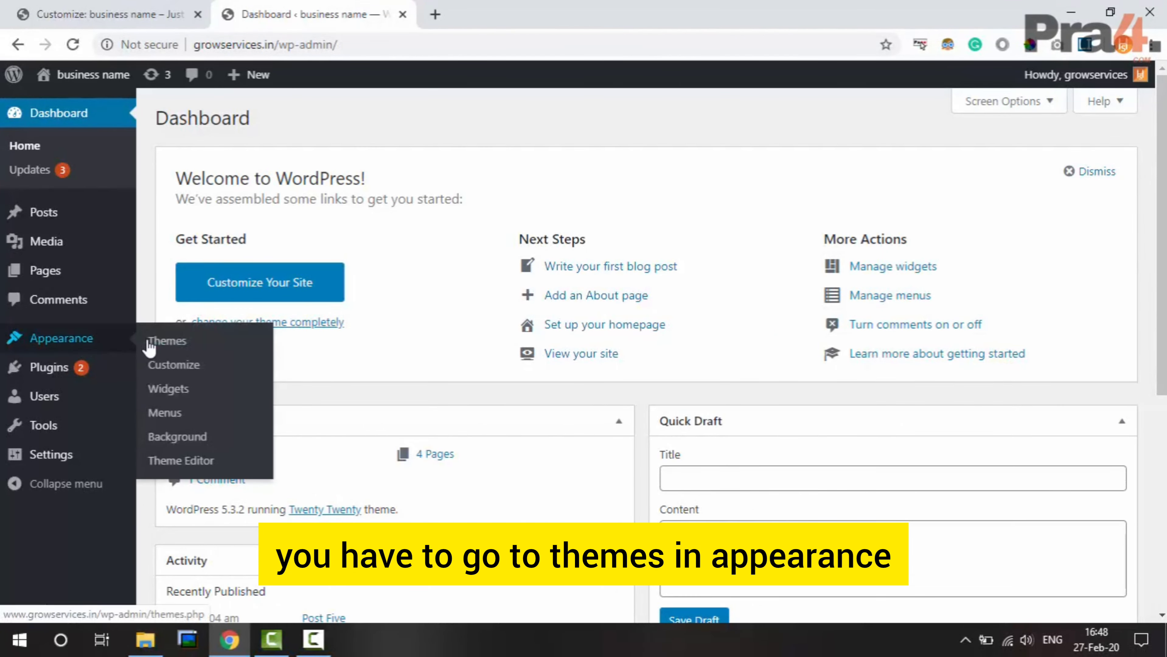
left_click(161, 343)
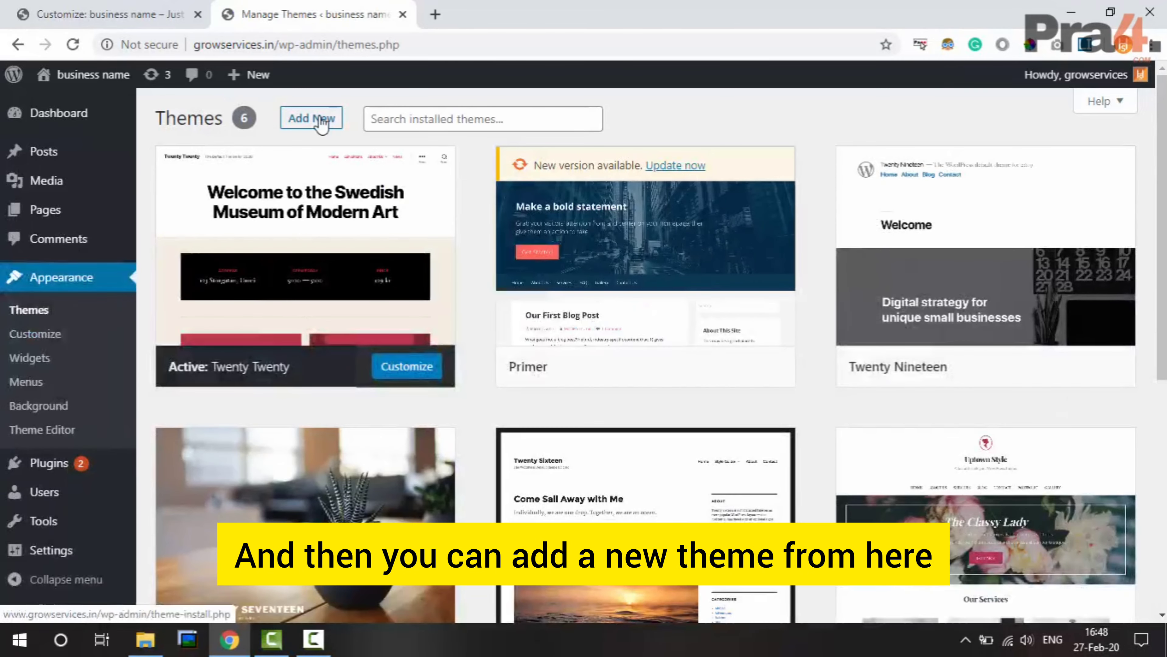
left_click(314, 120)
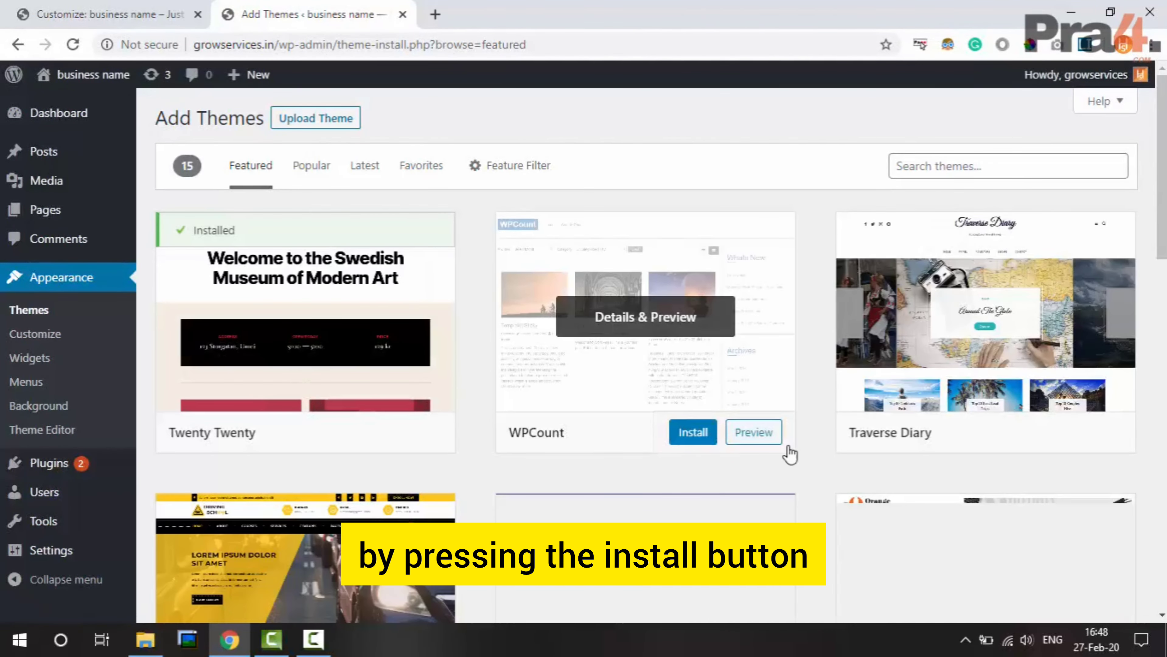
Return to the customizer, leave its theme browser and look over the site preview
left_click(111, 15)
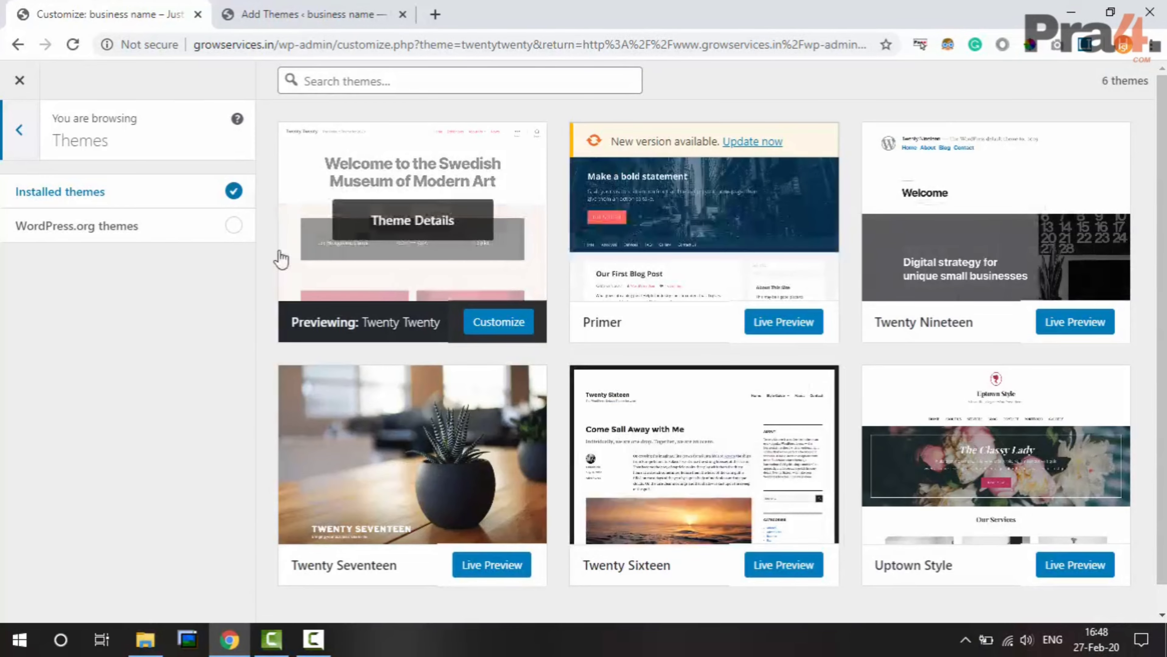
left_click(14, 138)
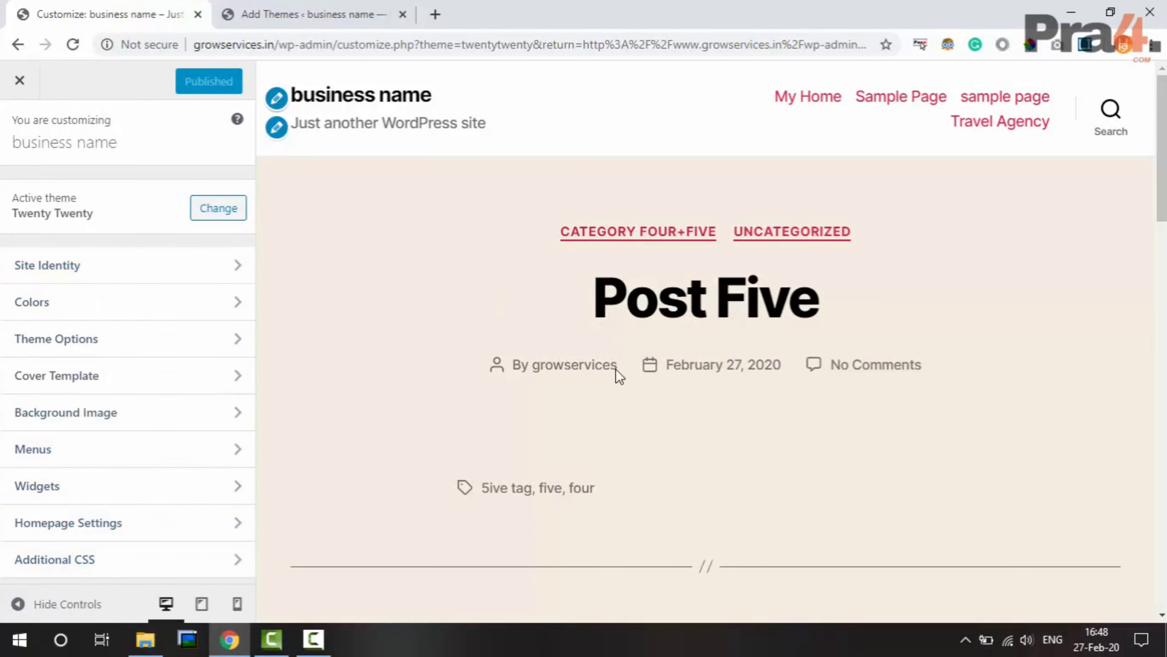
scroll(593, 378, "down", 4)
scroll(594, 378, "up", 4)
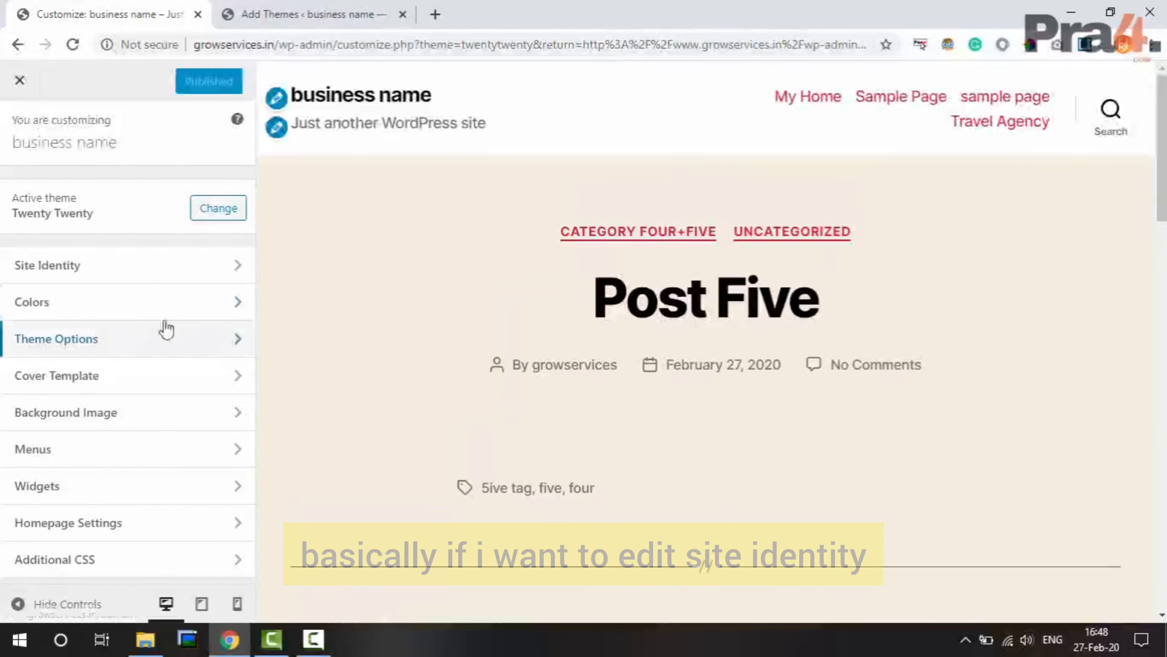
Try entering "Here" in the site title within the Site Identity settings
left_click(168, 275)
triple_click(157, 286)
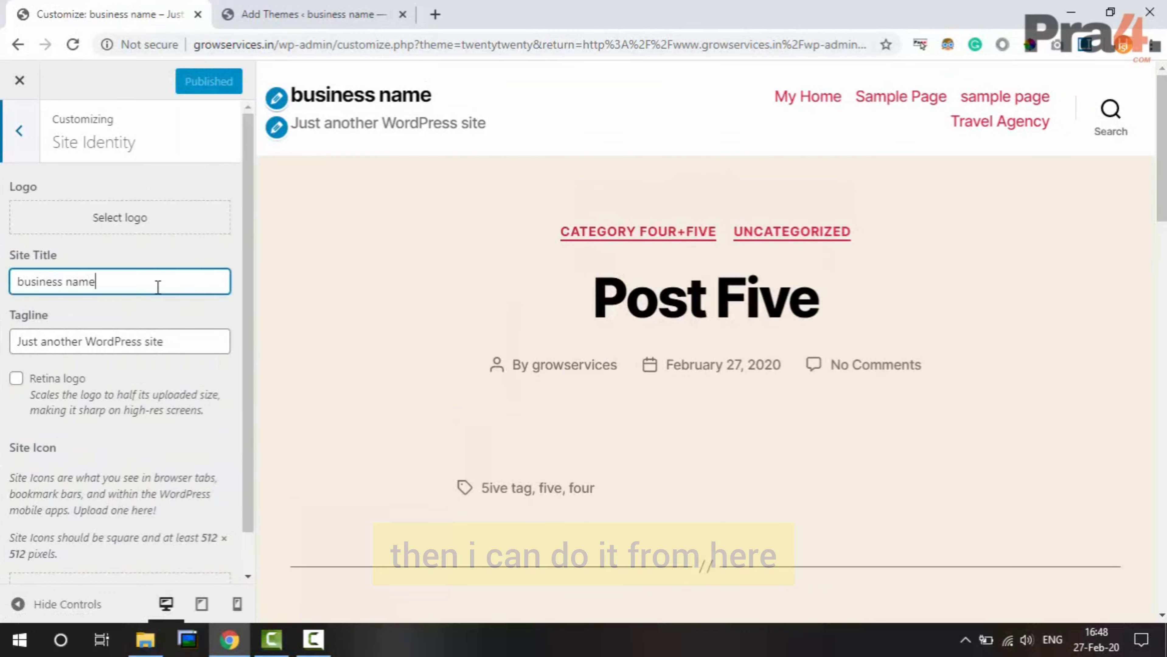
type("Here")
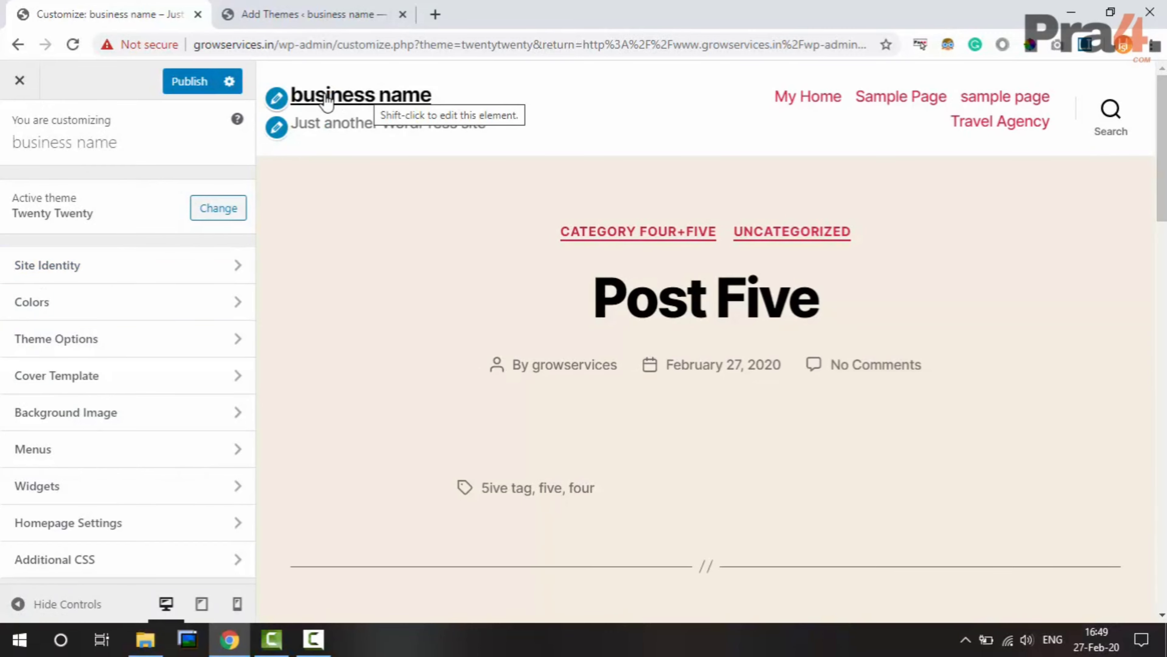
Set the site title to "here you change business name" in the Site Identity settings
left_click(107, 274)
triple_click(125, 281)
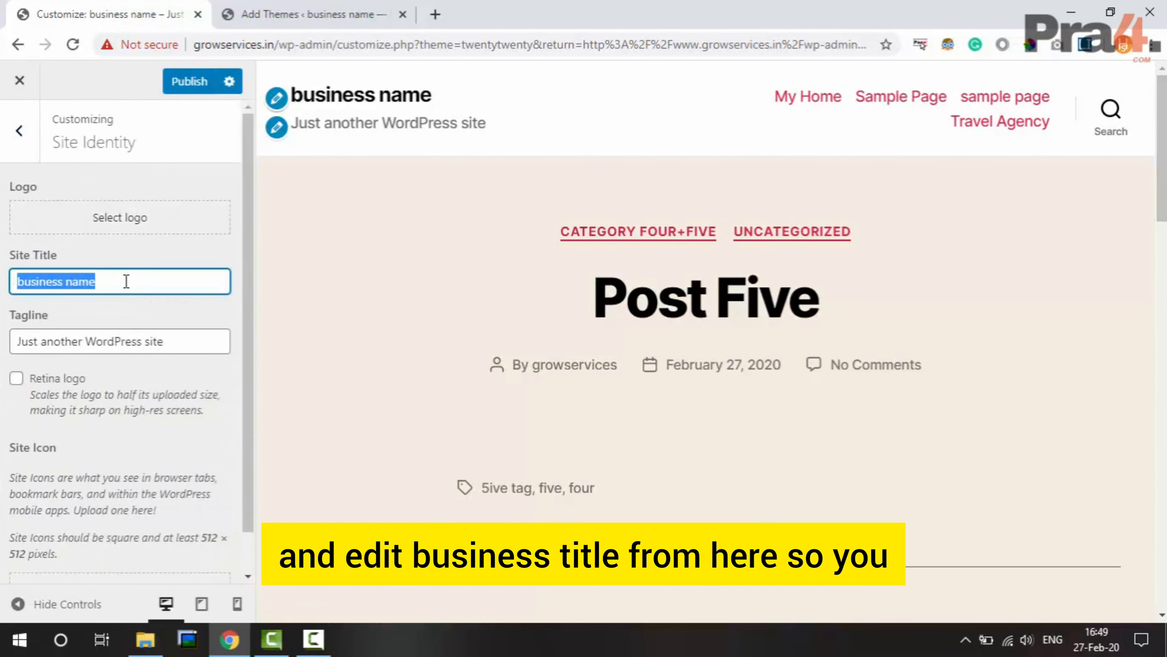
type("here")
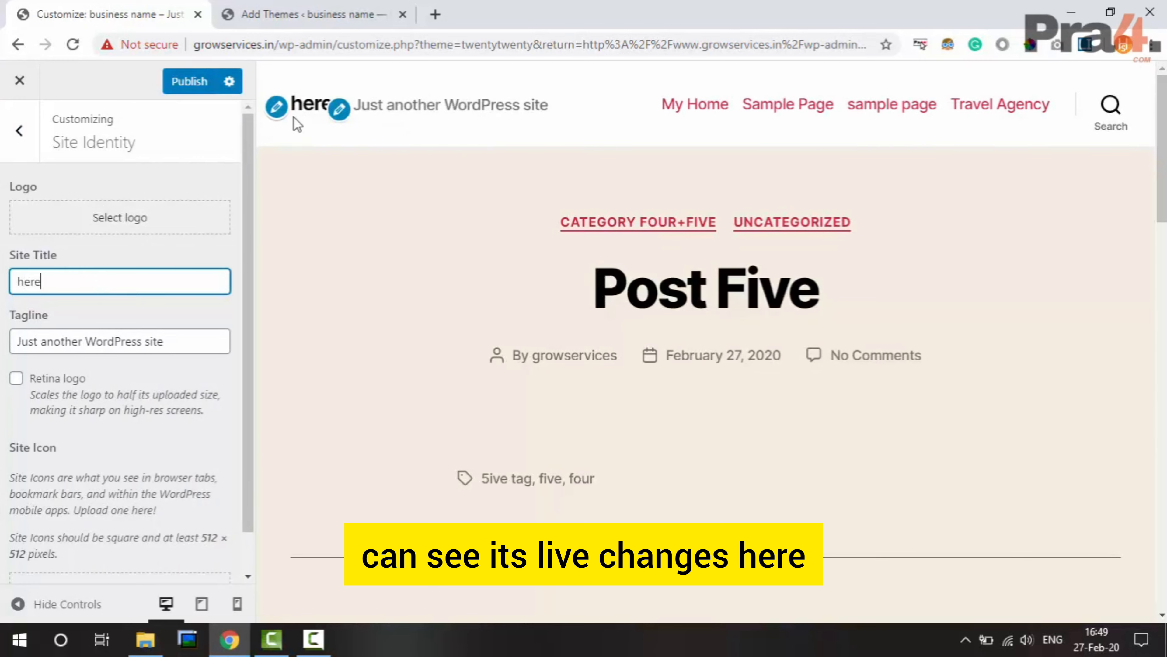
type(" you c")
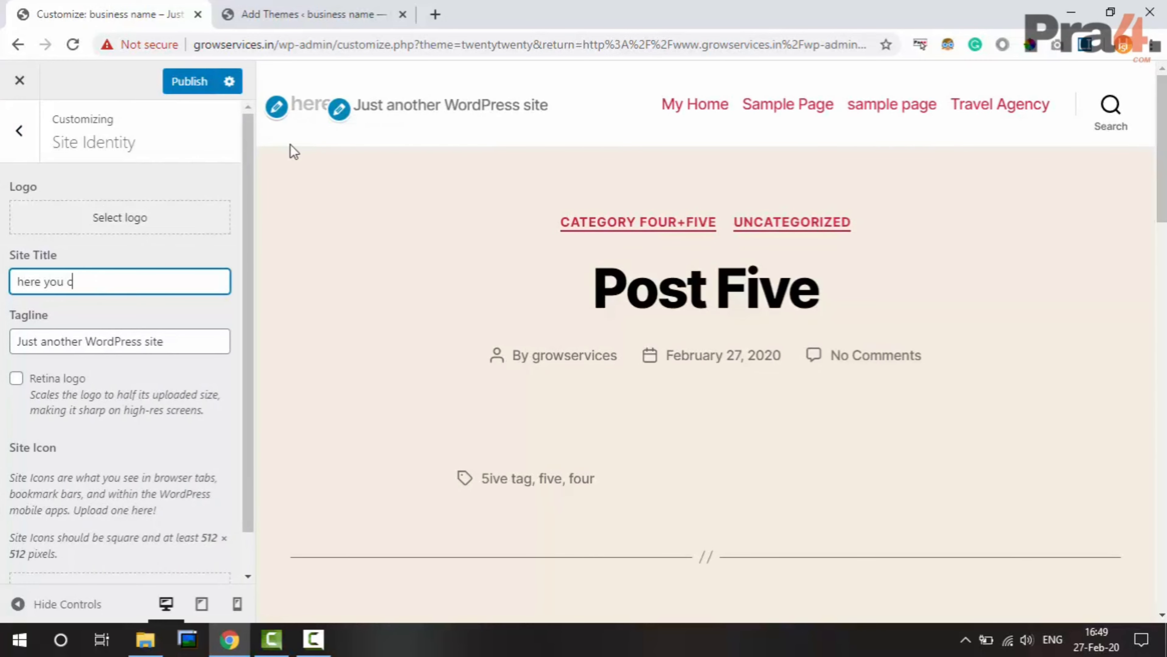
type("hange business name")
Replace the site title with "Grampus Infotech" and go back to the main customizer options
key("ctrl+a")
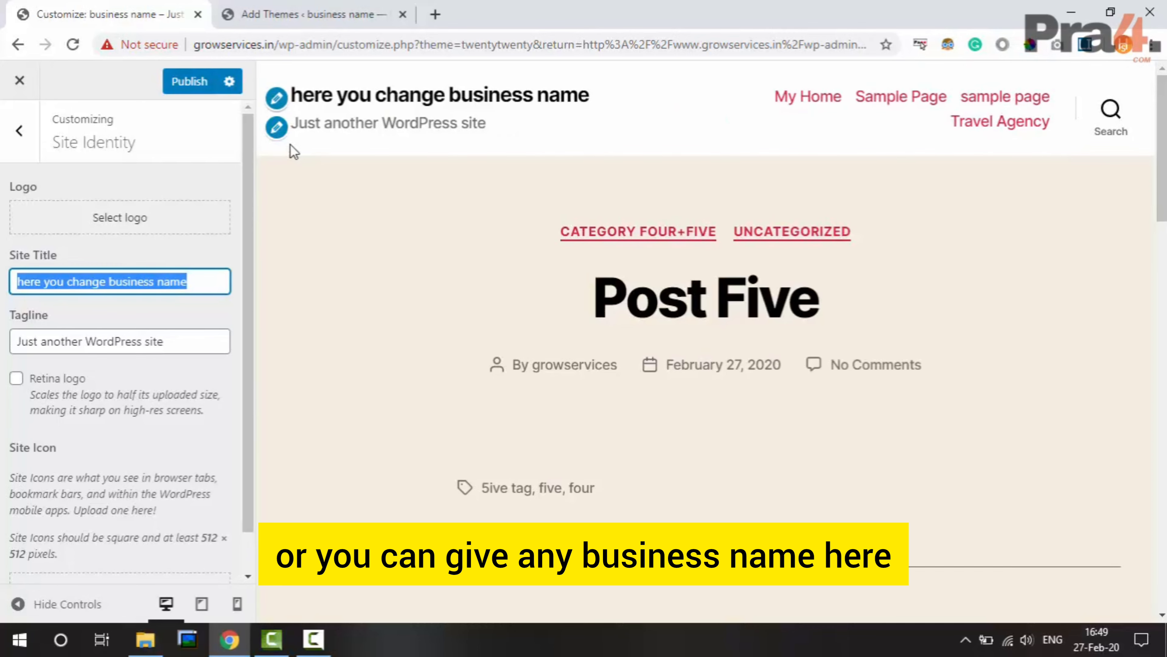
type("Grampus Infotech")
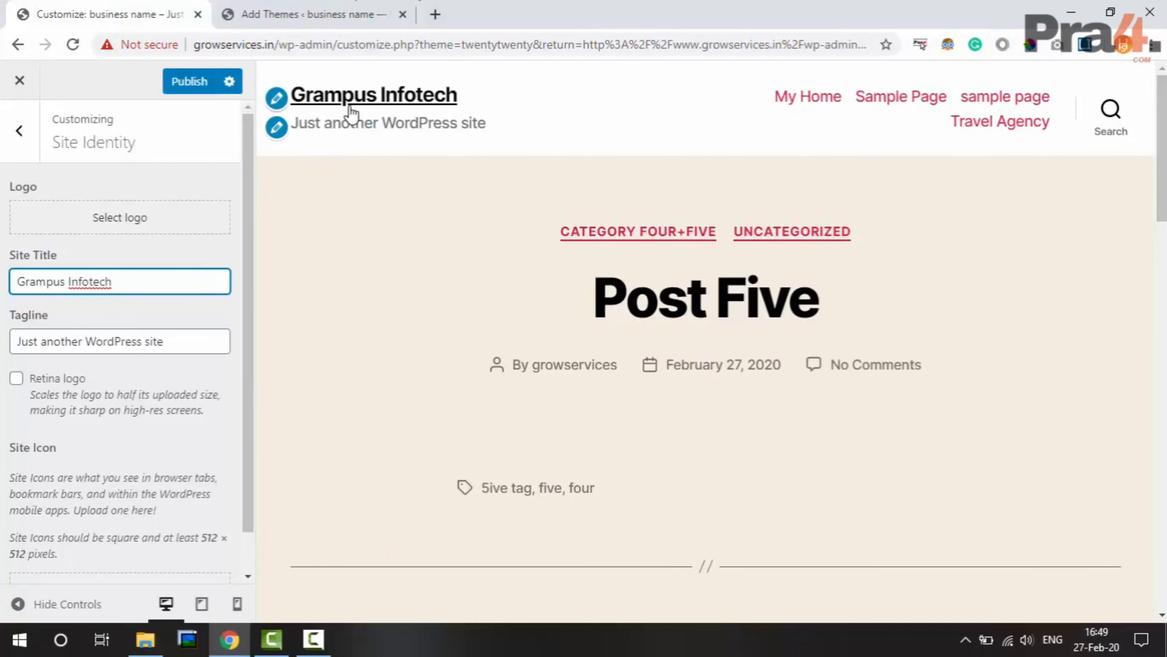
left_click(172, 341)
left_click(197, 281)
left_click(21, 141)
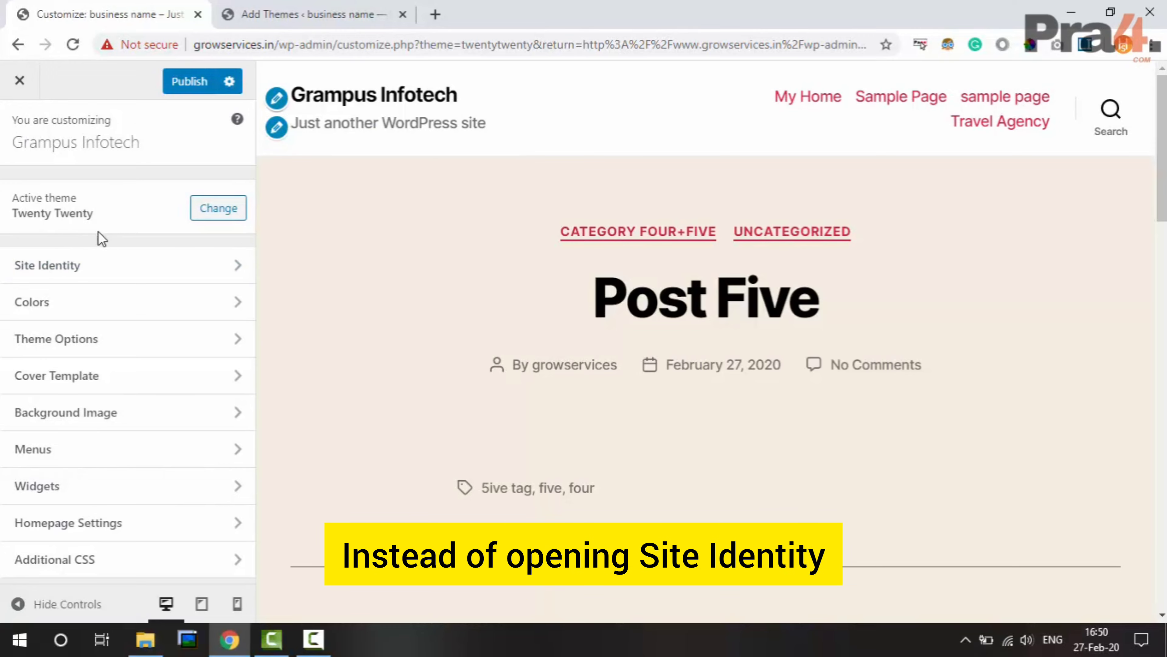
left_click(68, 266)
left_click(20, 140)
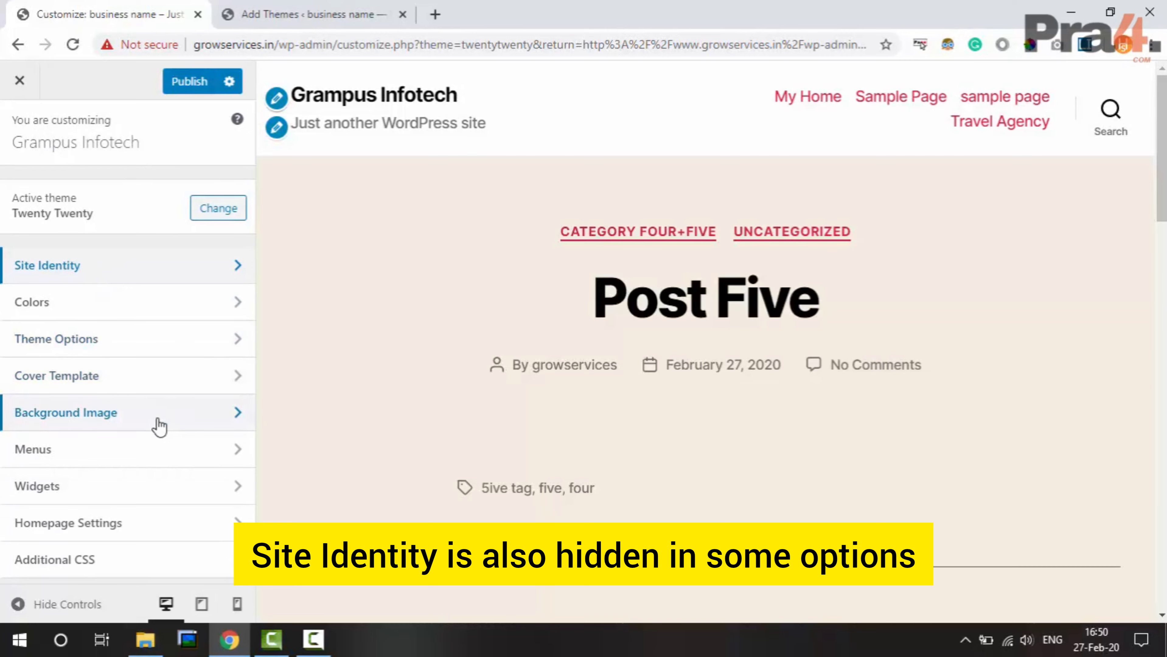
left_click(140, 532)
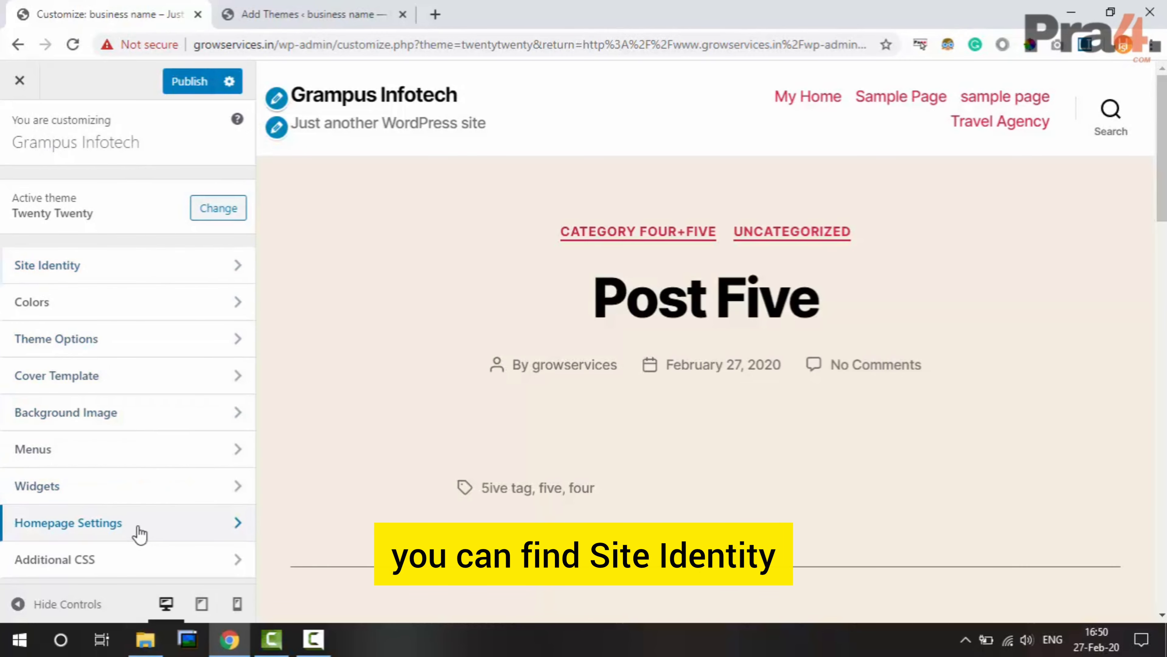
left_click(18, 130)
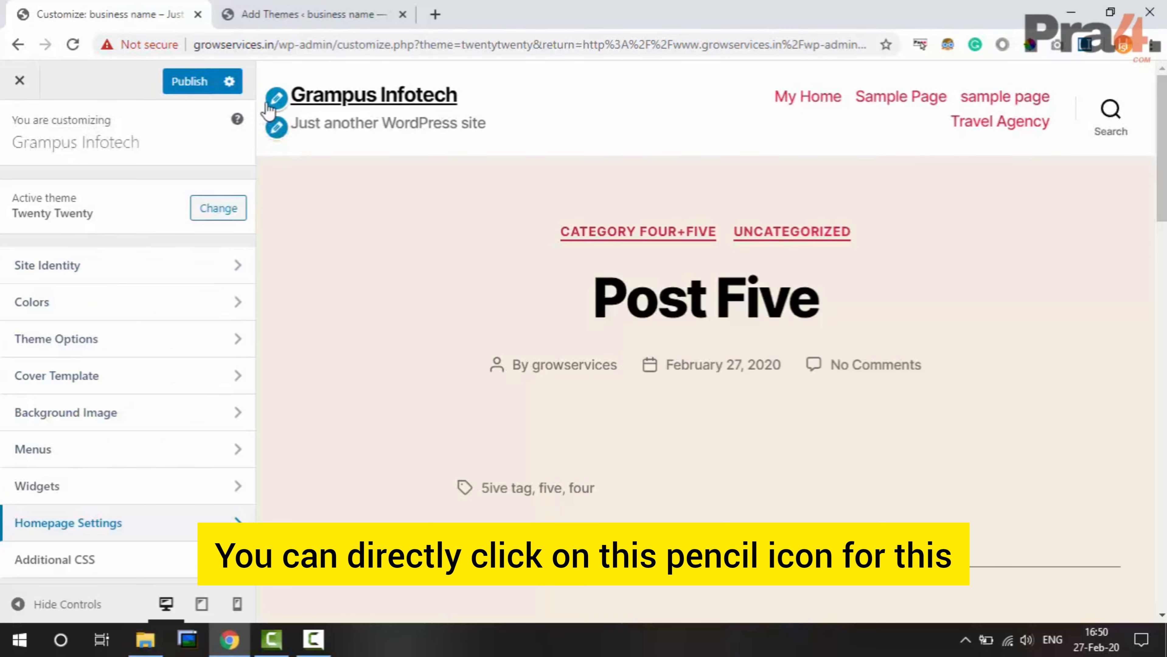
Open the site title for editing directly from the site preview and set it to "Business Name"
left_click(276, 98)
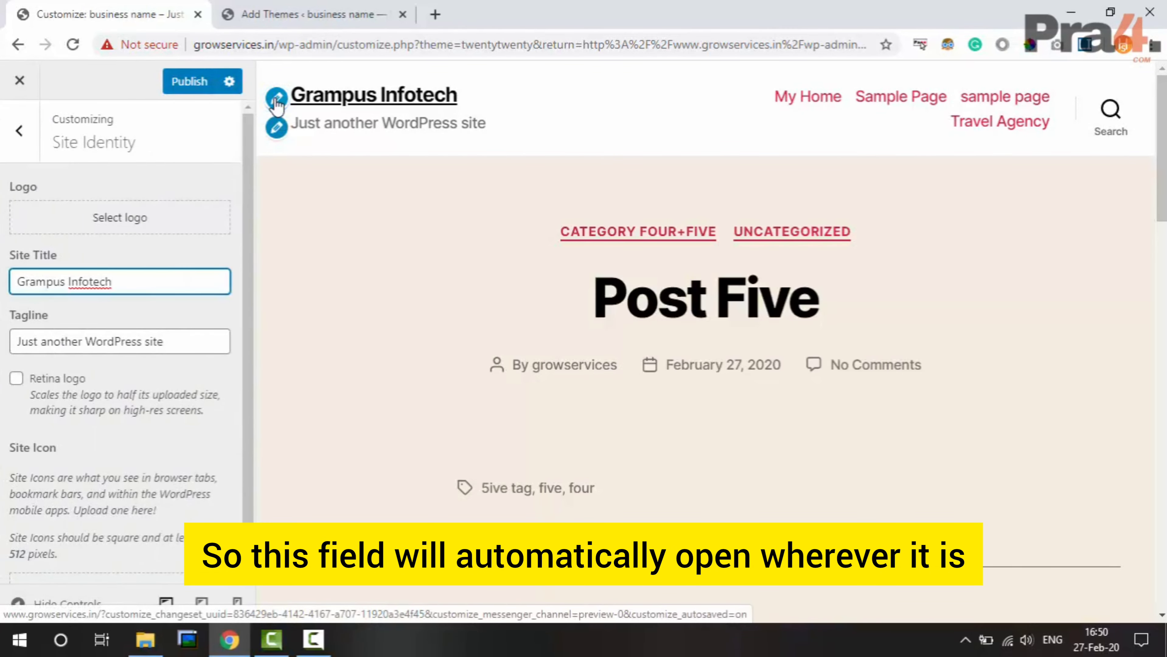
triple_click(139, 282)
type("buins")
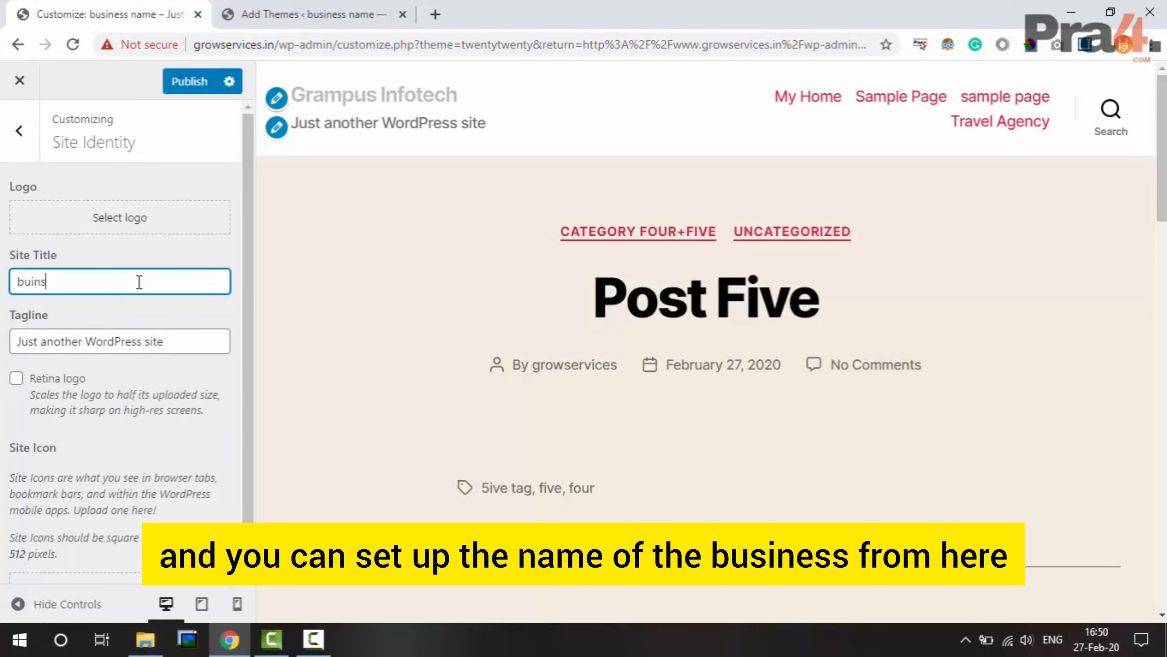
type("iness Name")
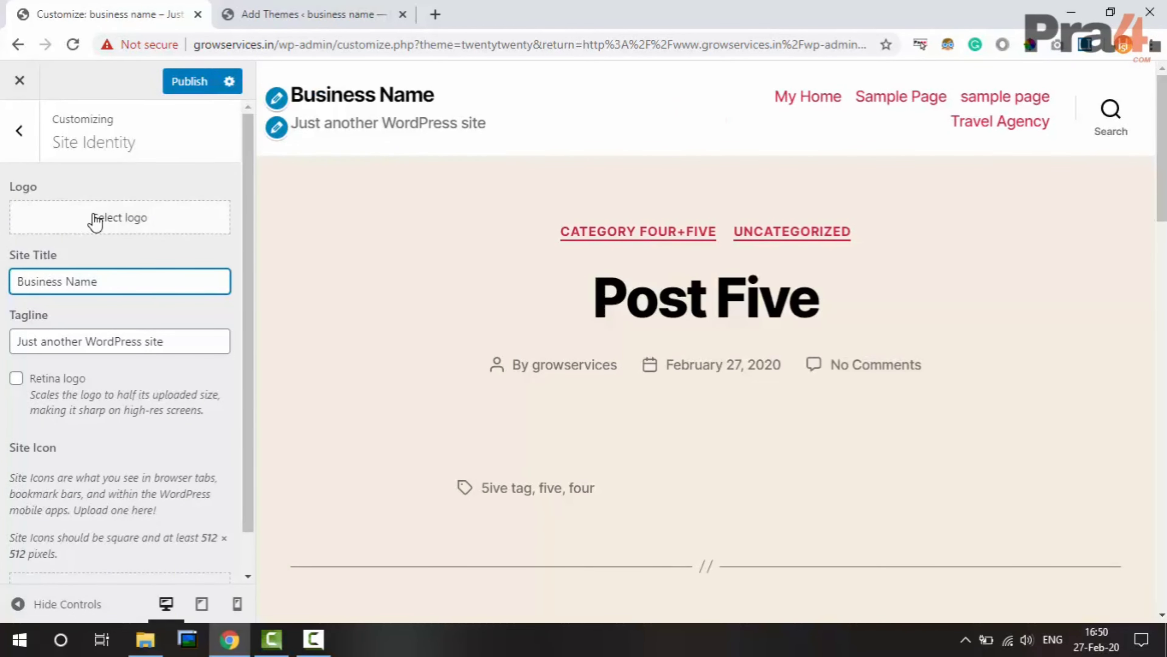
Leave the Site Identity settings, publish the site title change and close the customizer
left_click(18, 132)
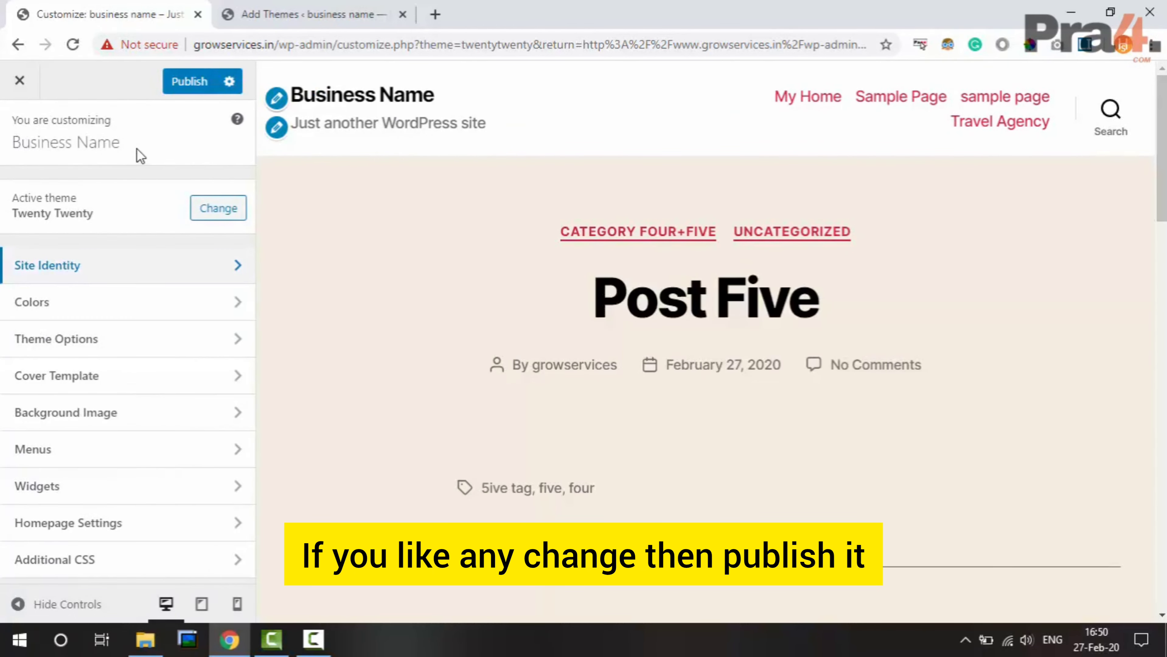
left_click(190, 83)
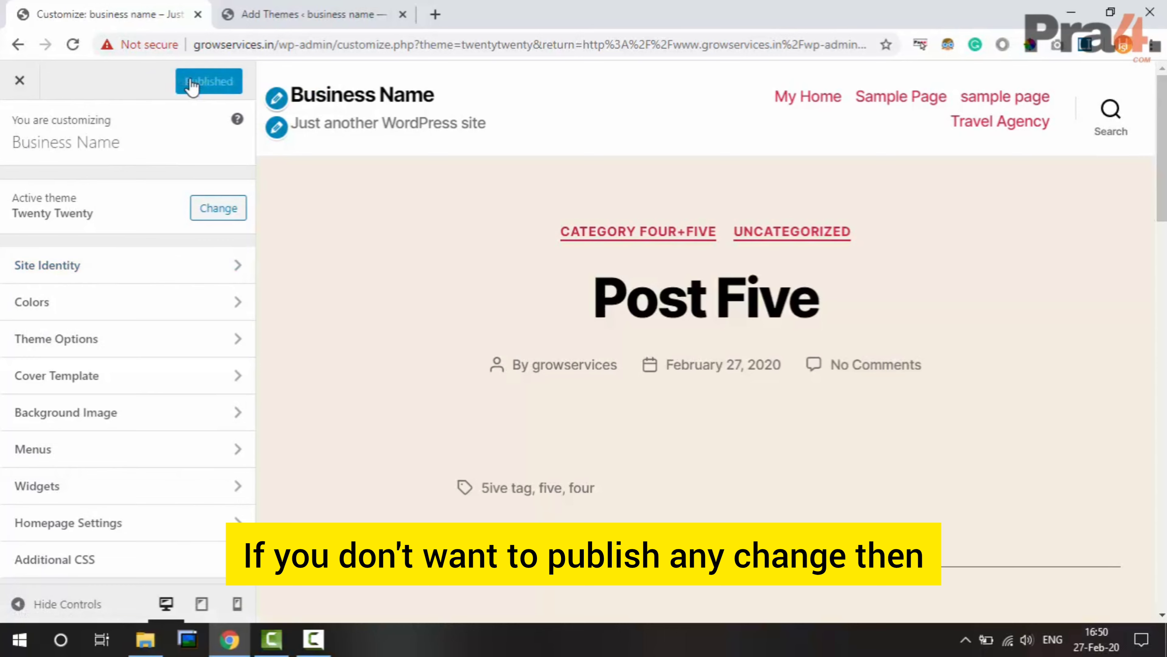
left_click(19, 82)
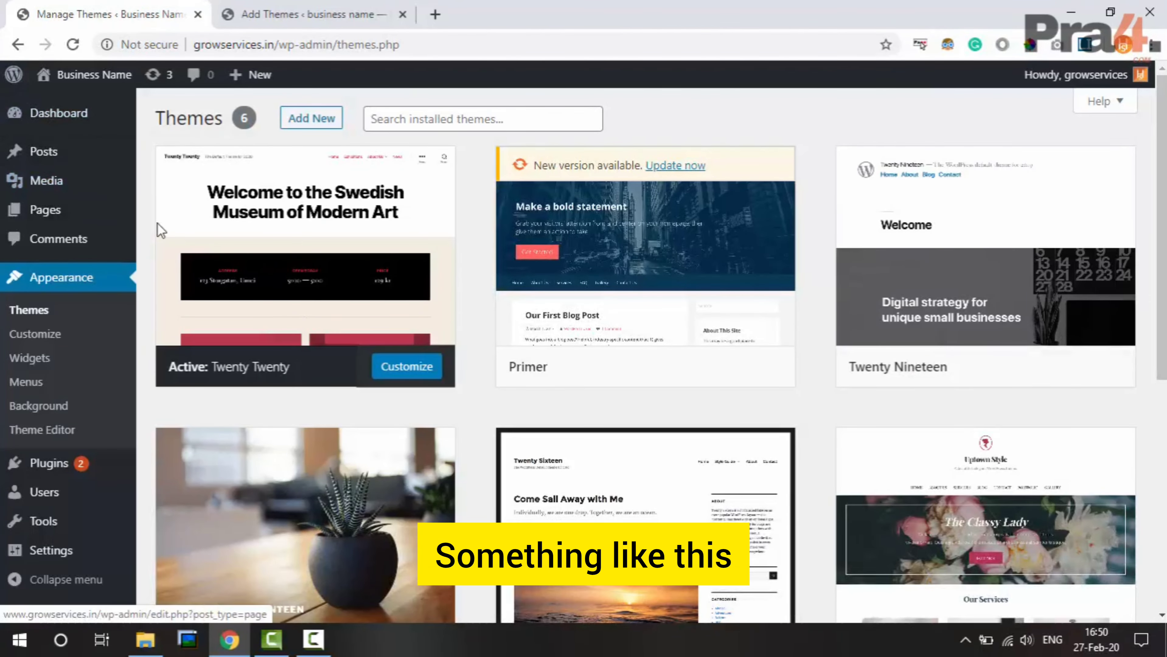
Close the Add Themes page and reopen the customizer for the active Twenty Twenty theme
left_click(402, 14)
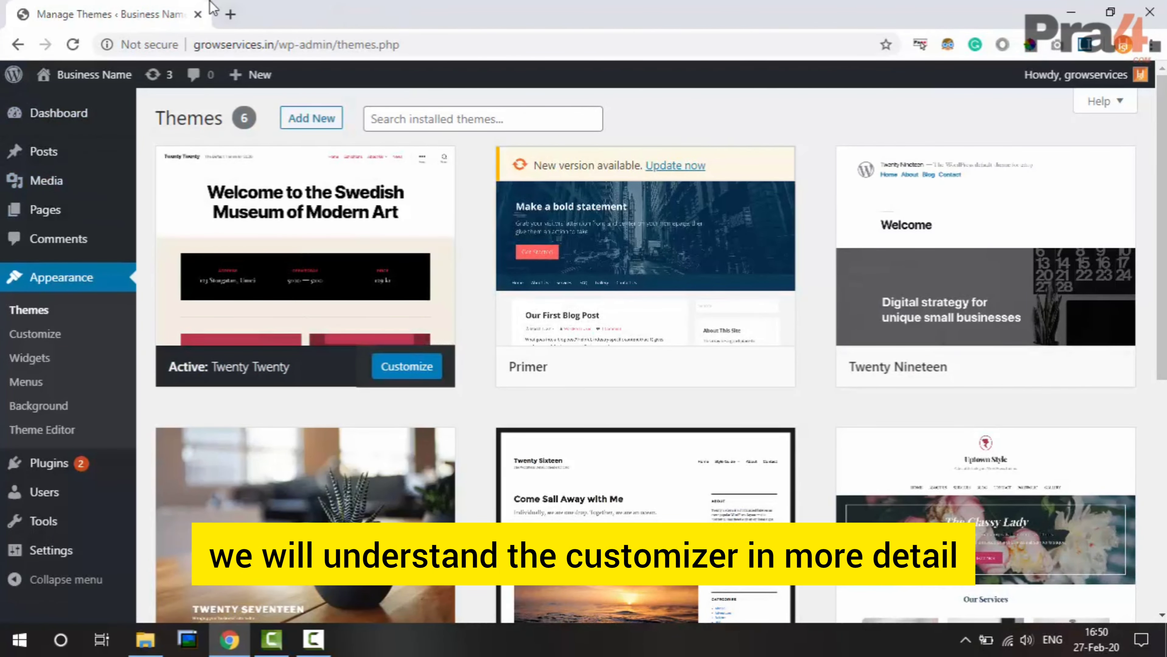
left_click(405, 367)
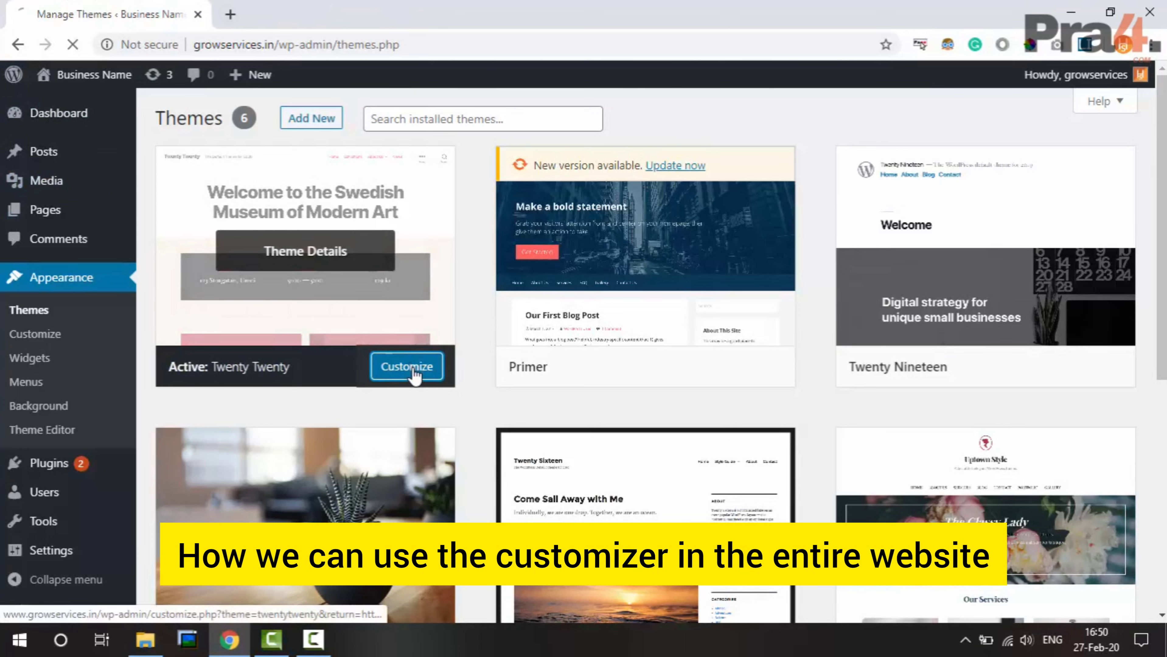